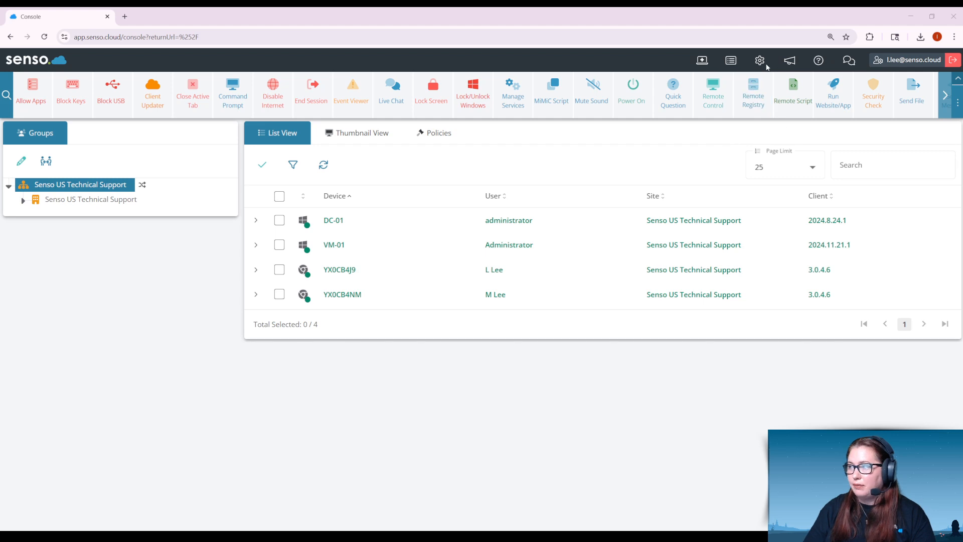
# Download the console user import CSV template from the Admin Centre and open RenatoSoftwareLtdUserImport (2).csv in Excel
pyautogui.click(761, 60)
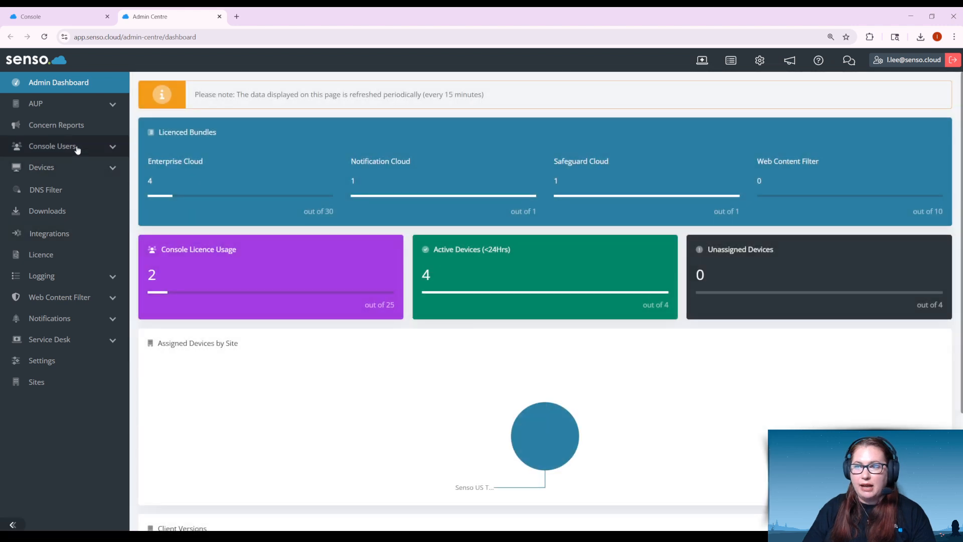
pyautogui.click(77, 150)
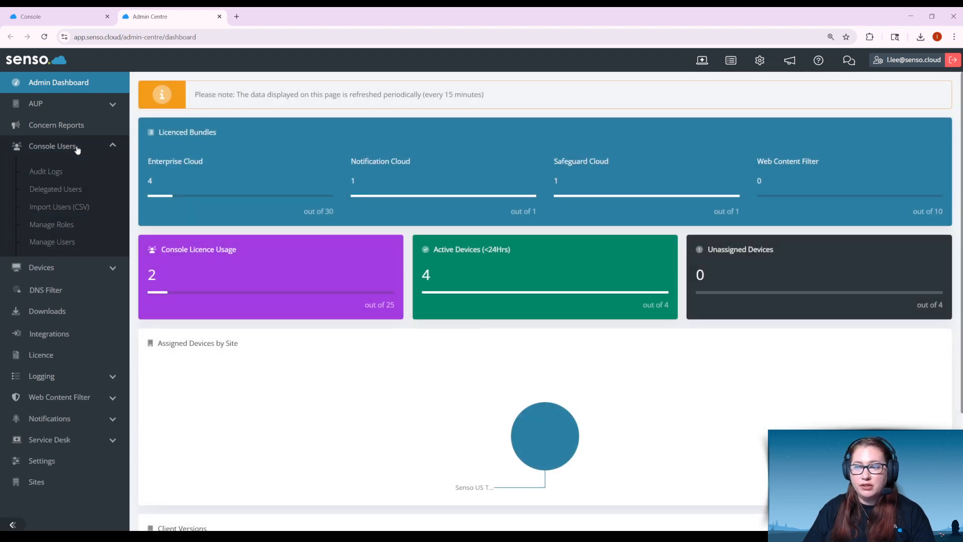
pyautogui.click(64, 210)
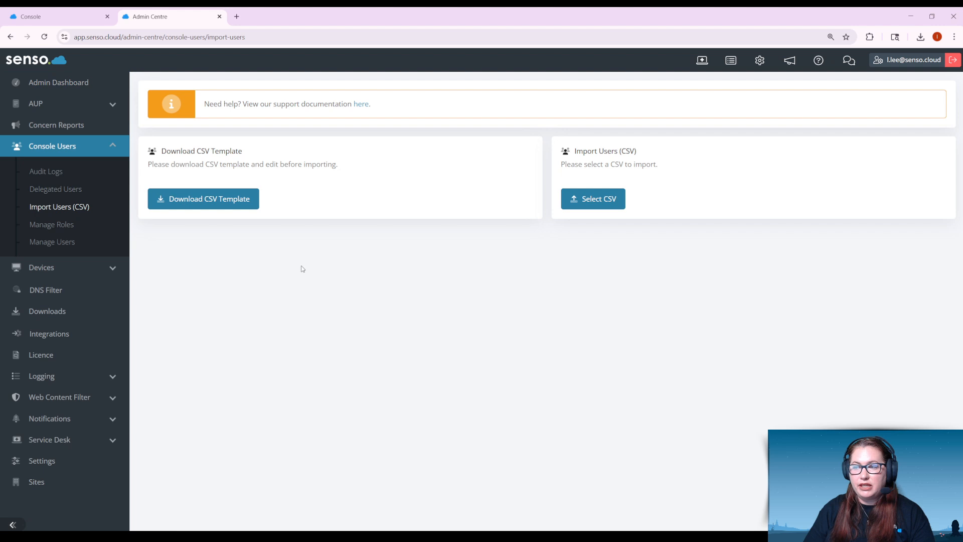
pyautogui.click(223, 201)
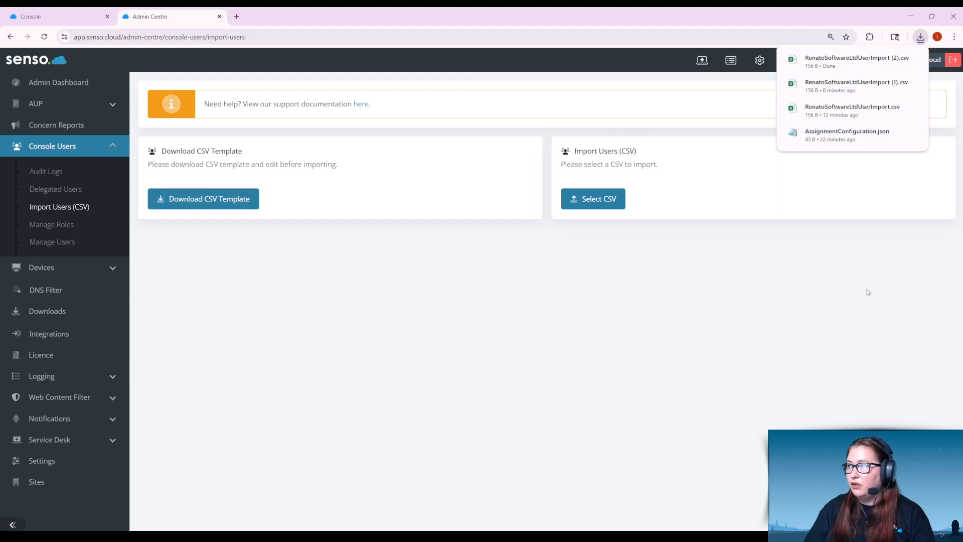
pyautogui.click(896, 58)
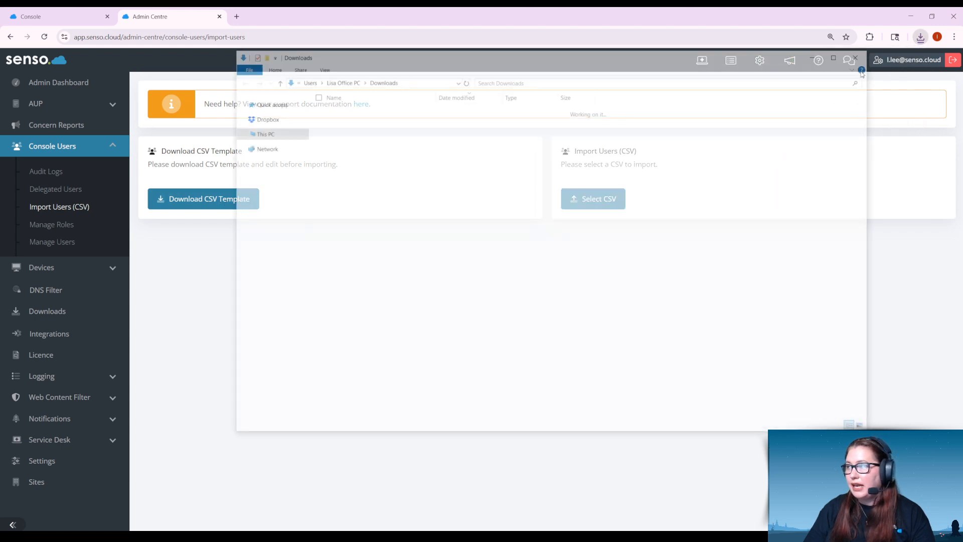
pyautogui.doubleClick(390, 122)
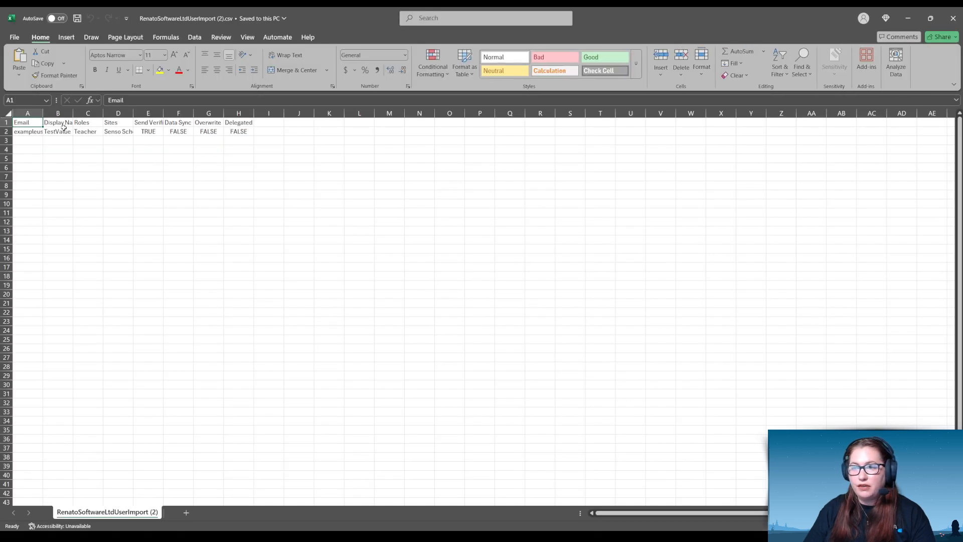
# Auto-fit the widths of the Email, Display Name, Roles, Sites and Send Verification columns
pyautogui.doubleClick(43, 114)
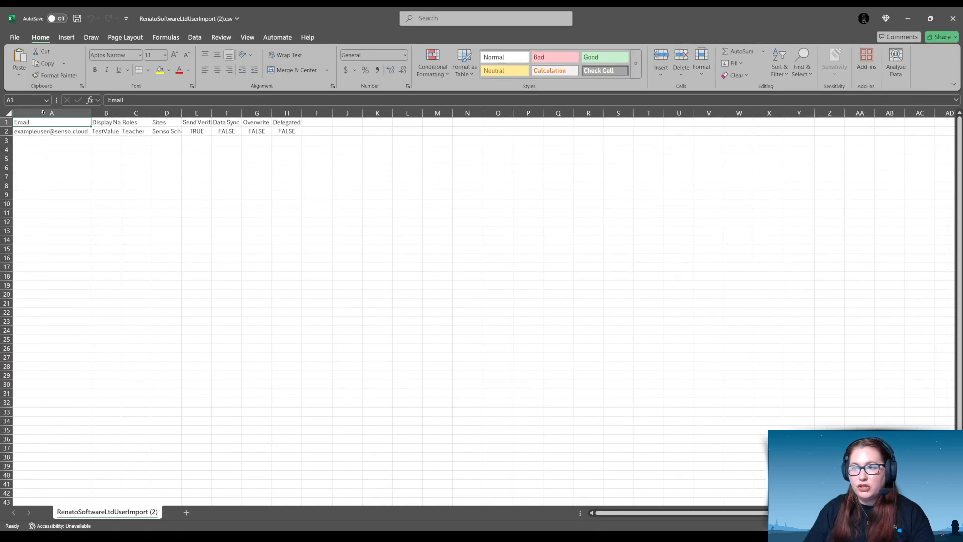
pyautogui.doubleClick(121, 113)
pyautogui.doubleClick(161, 113)
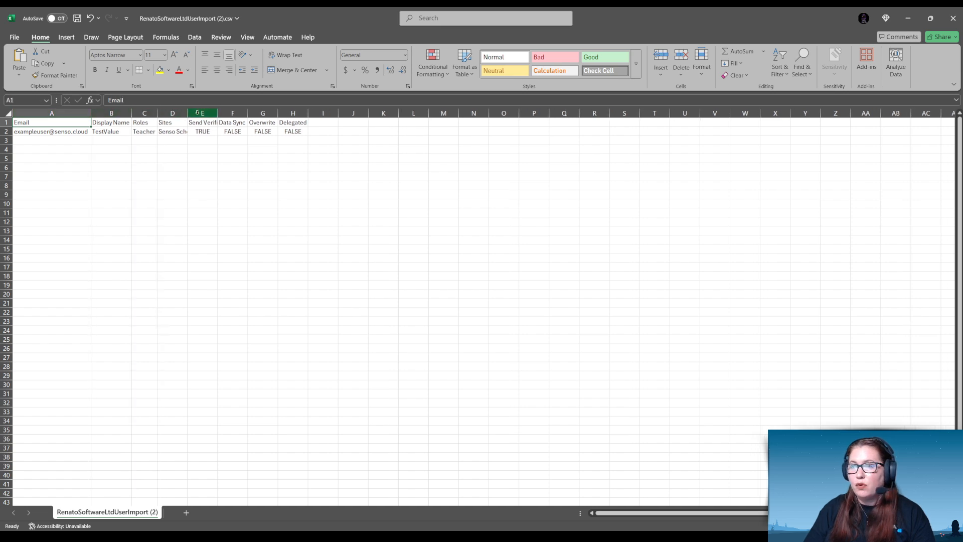
pyautogui.doubleClick(188, 114)
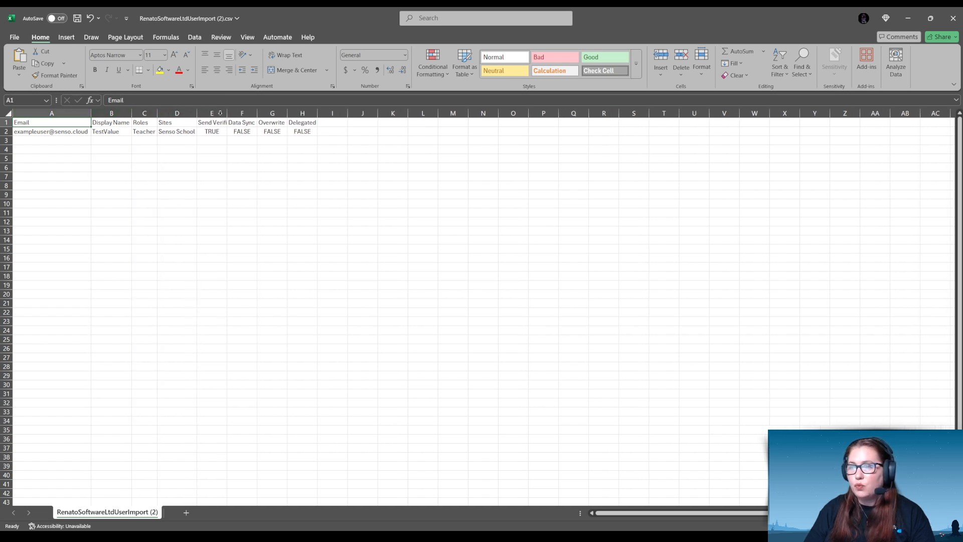
pyautogui.doubleClick(227, 114)
pyautogui.doubleClick(277, 114)
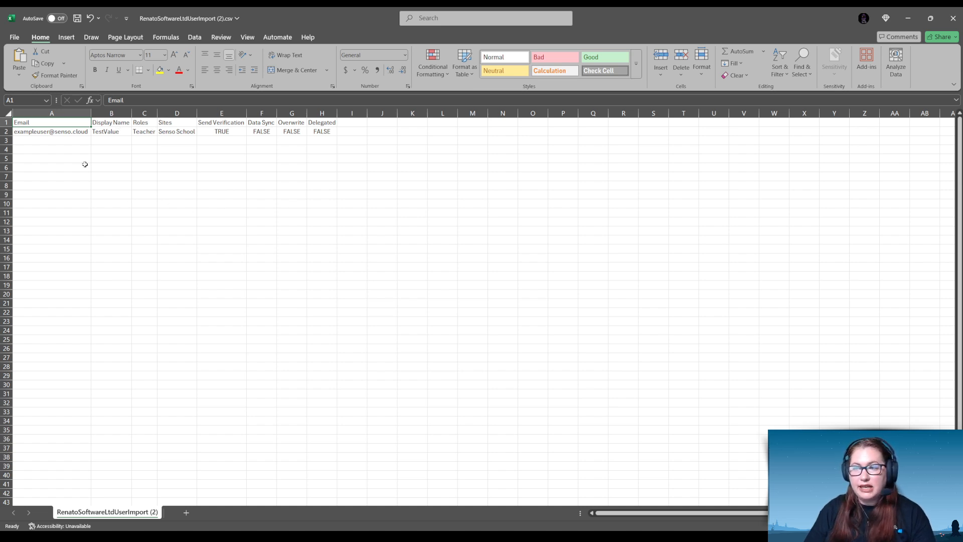
# Examine the Email and Display Name headers and their sample entries in row 2
pyautogui.click(70, 133)
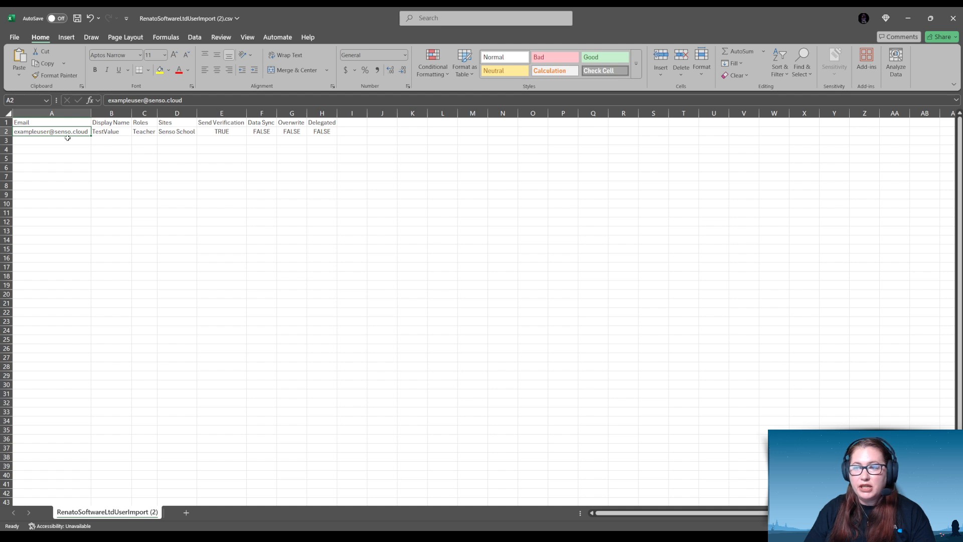
pyautogui.click(41, 123)
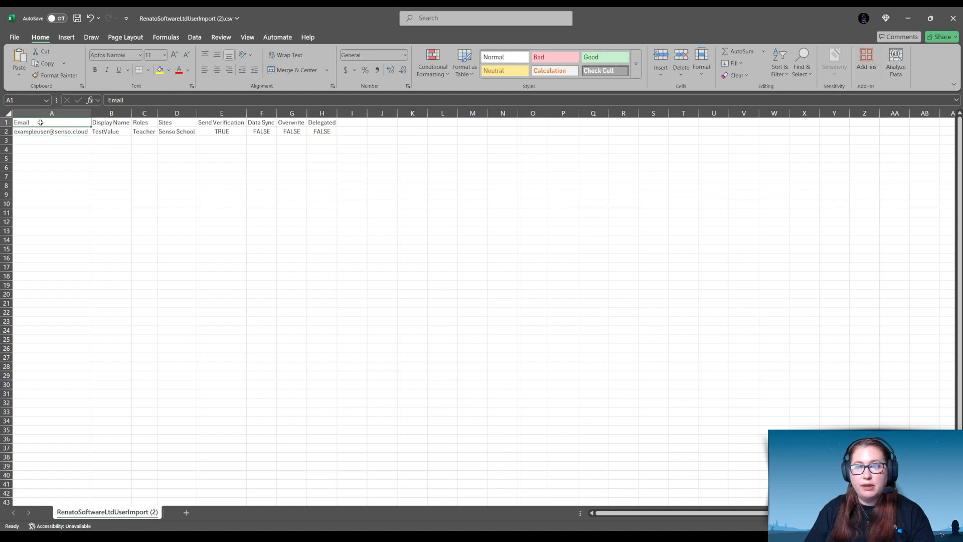
pyautogui.doubleClick(120, 131)
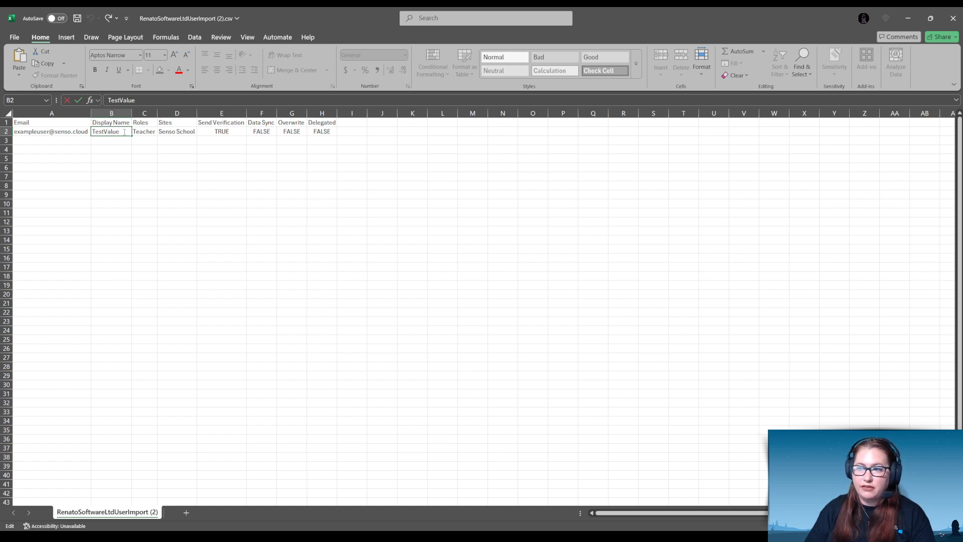
pyautogui.moveTo(124, 132); pyautogui.dragTo(93, 132)
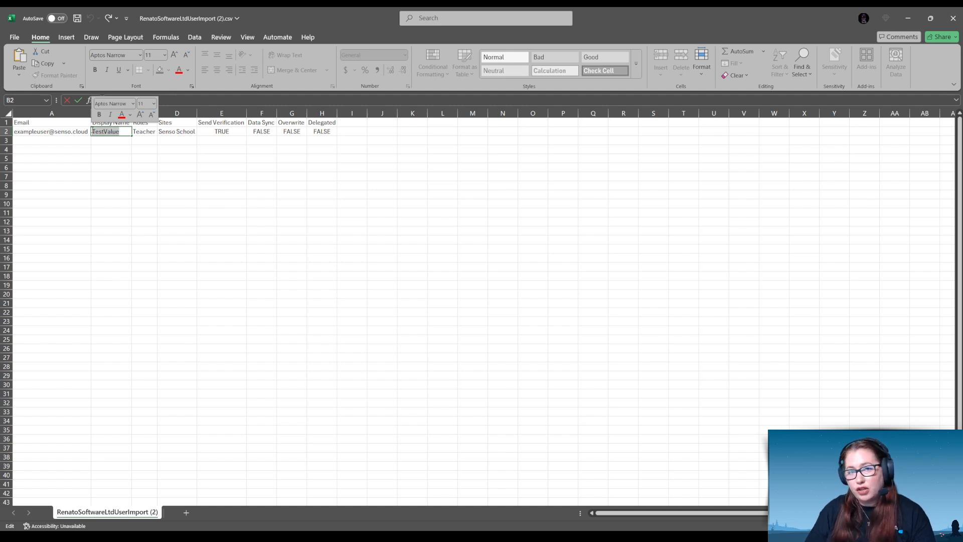
pyautogui.press('Escape')
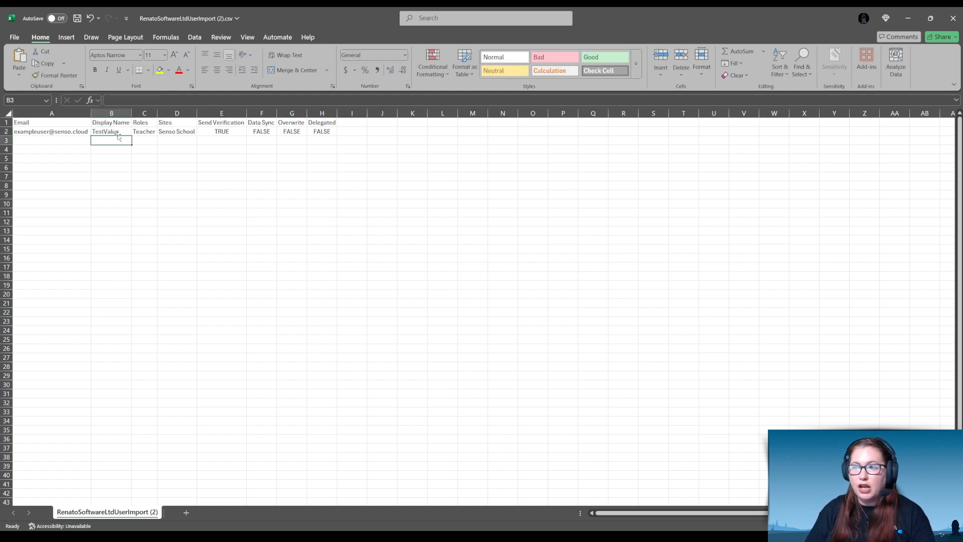
pyautogui.click(62, 131)
pyautogui.click(69, 141)
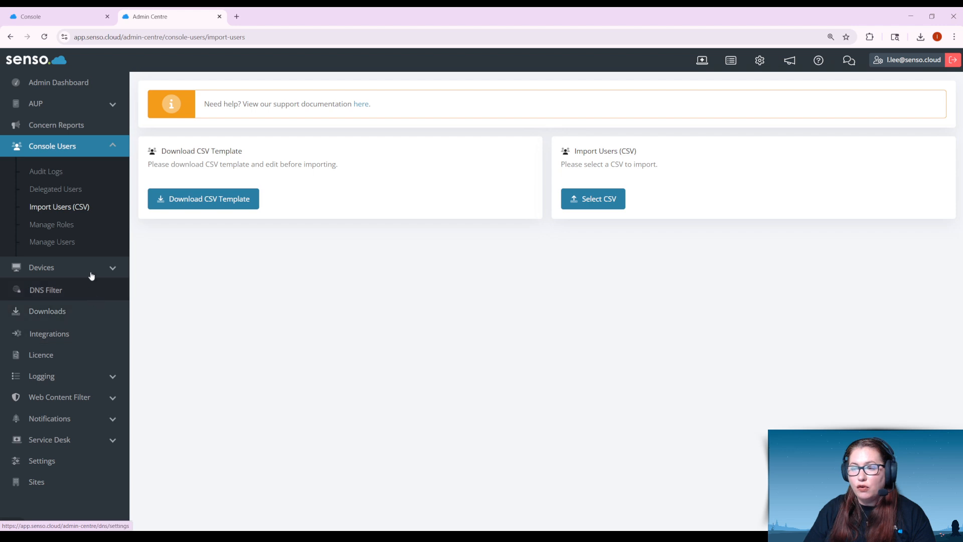
# Copy the role name "Teacher Role" from the Manage Roles list in the Senso Admin Centre
pyautogui.click(63, 226)
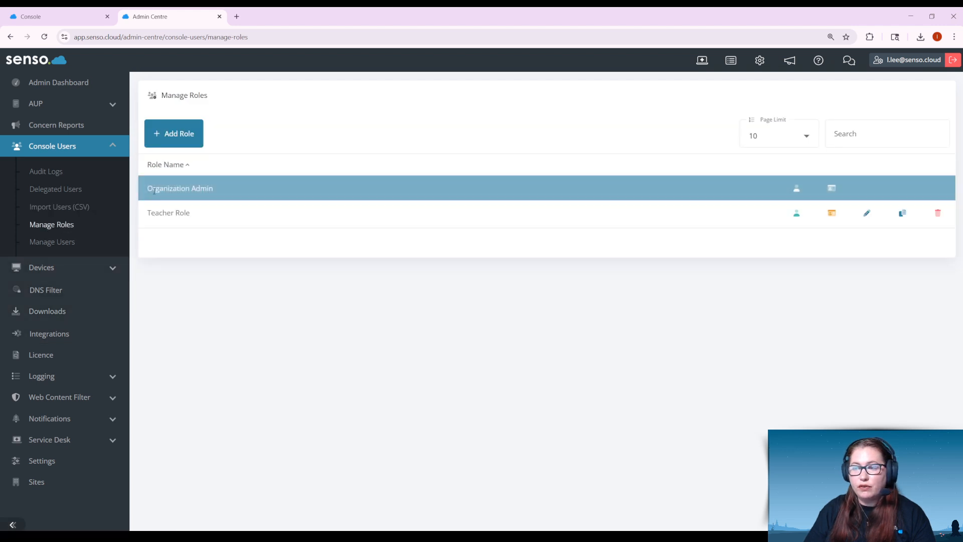
pyautogui.click(194, 223)
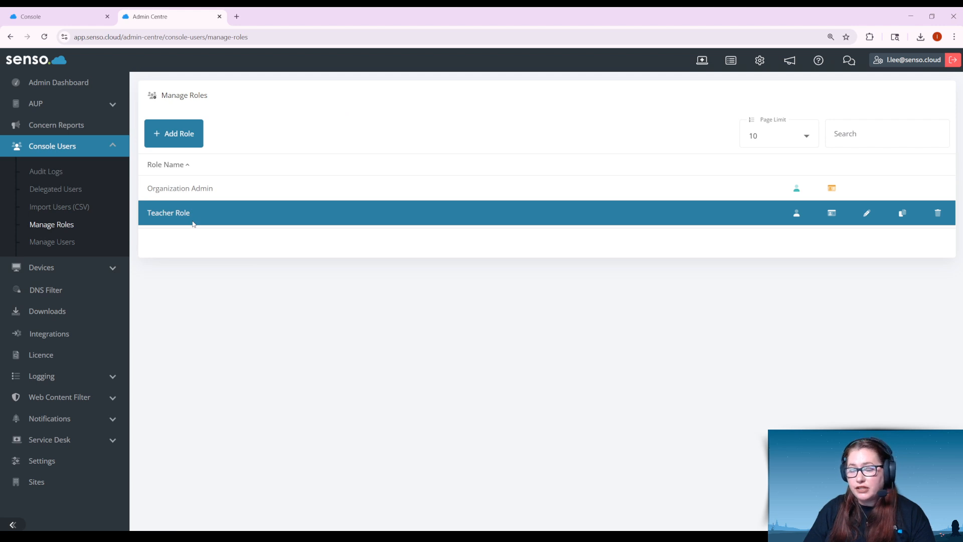
pyautogui.moveTo(190, 212); pyautogui.dragTo(152, 213)
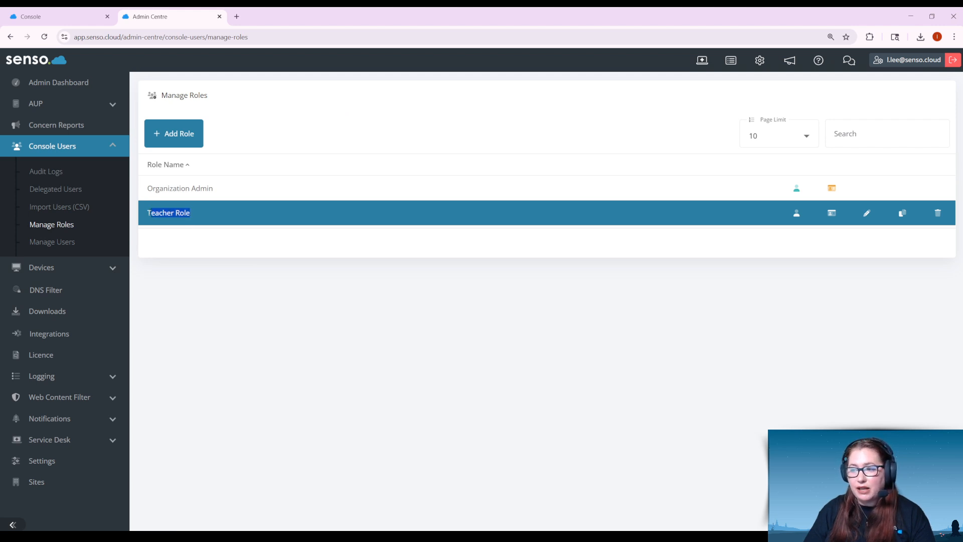
pyautogui.rightClick(167, 215)
pyautogui.click(176, 223)
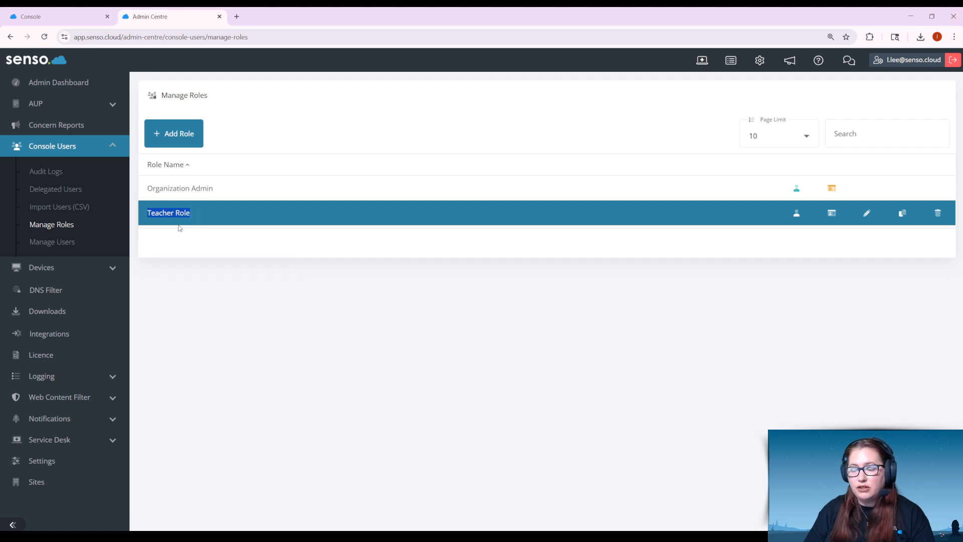
pyautogui.click(261, 311)
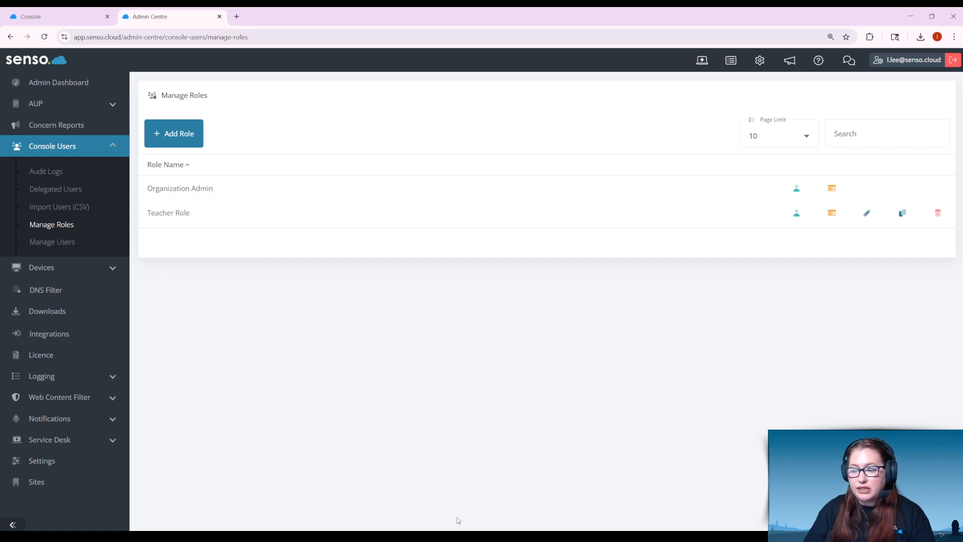
# Back in the Excel template, replace the sample role in C2 with "Teacher Role" and auto-fit the Roles column
pyautogui.hotkey('alt', 'Tab')
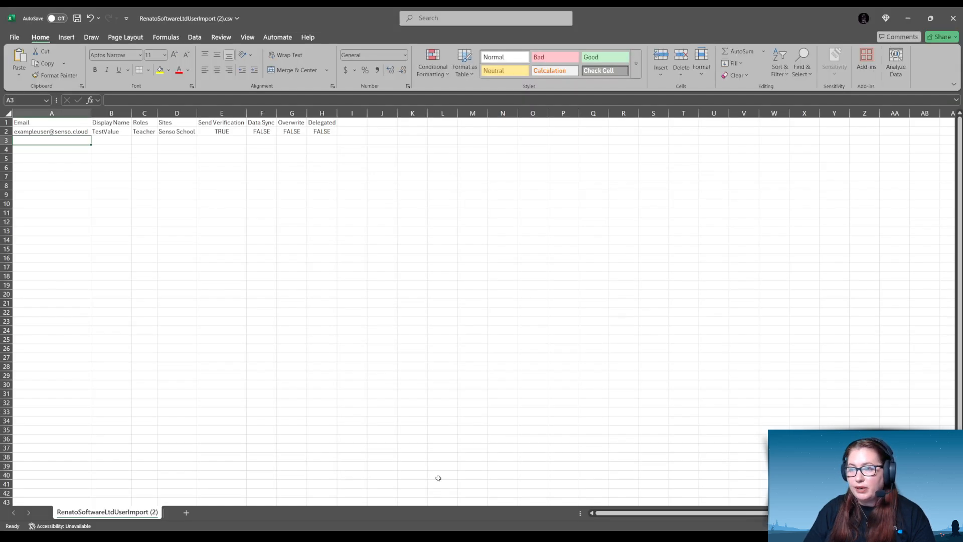
pyautogui.click(141, 134)
pyautogui.doubleClick(153, 132)
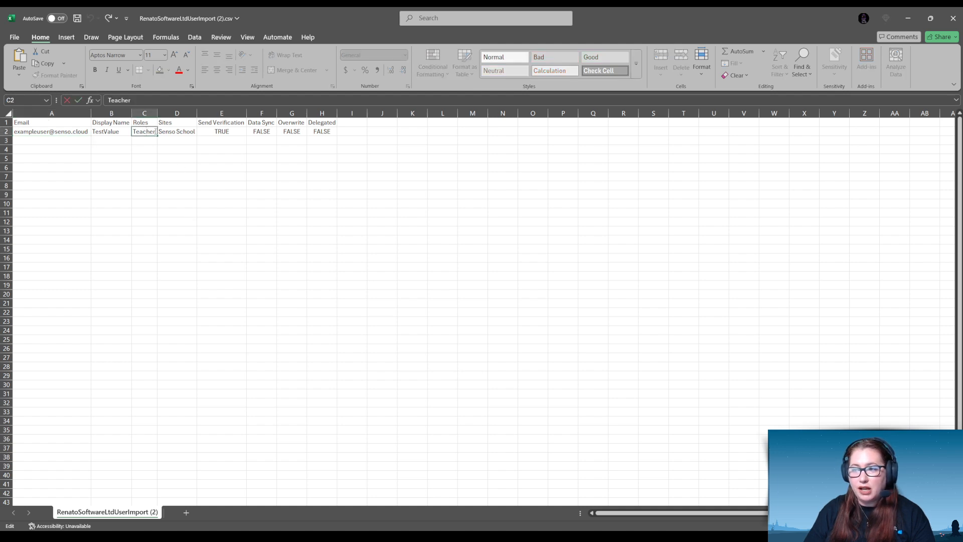
pyautogui.moveTo(155, 131); pyautogui.dragTo(132, 131)
pyautogui.rightClick(144, 131)
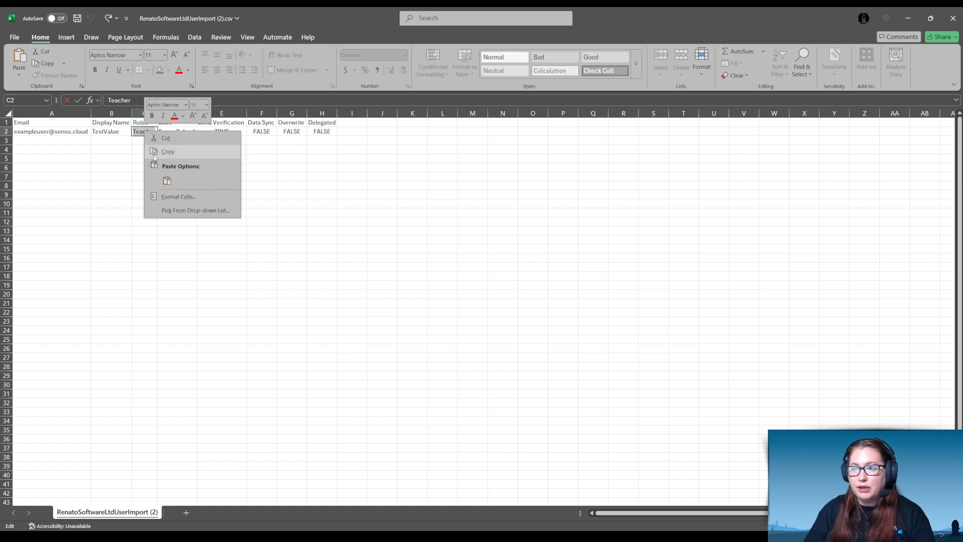
pyautogui.click(167, 184)
pyautogui.click(155, 113)
pyautogui.doubleClick(158, 113)
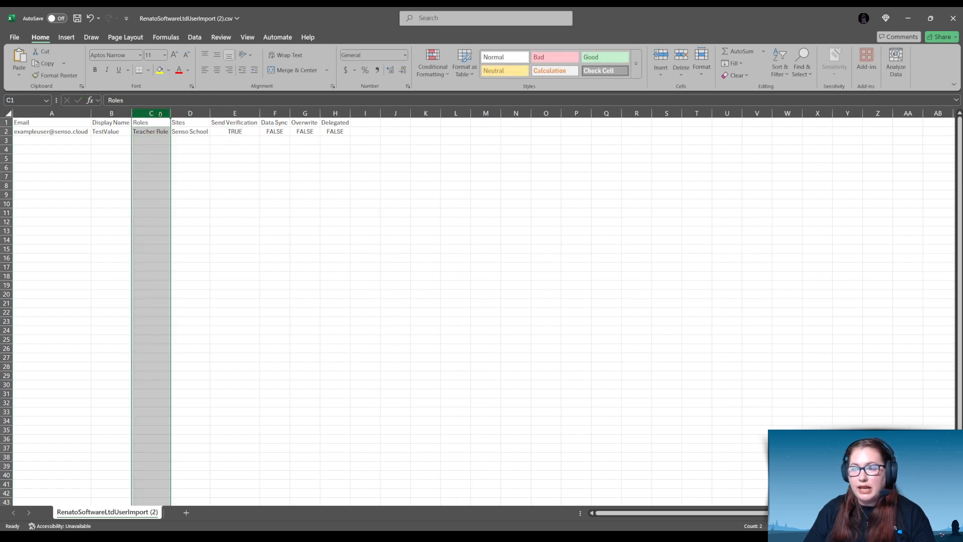
pyautogui.click(159, 141)
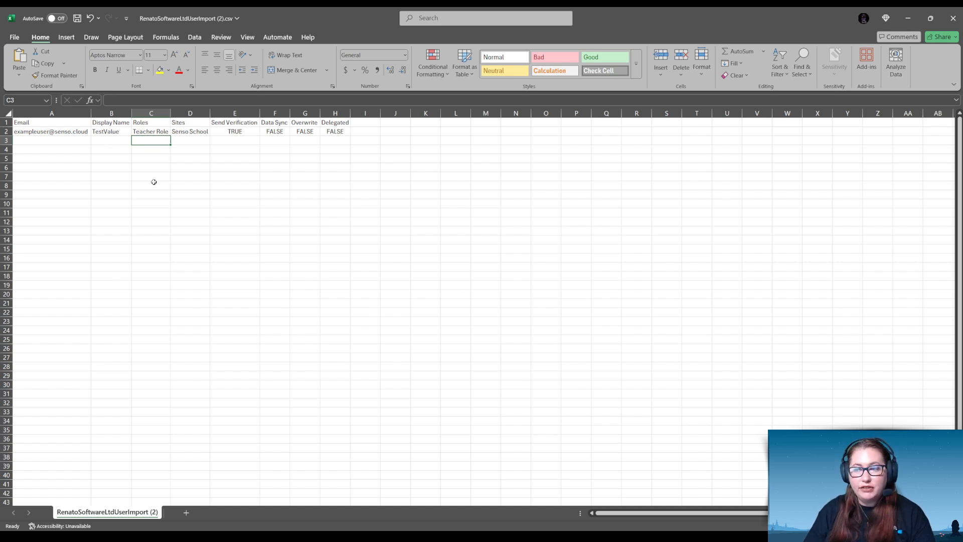
# Fill the "Teacher Role" value from C2 down to C10
pyautogui.click(165, 132)
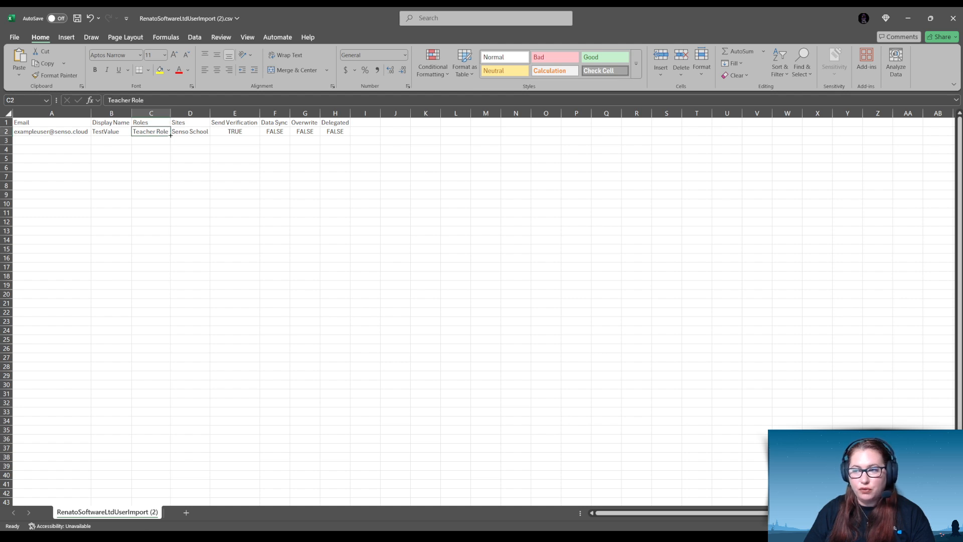
pyautogui.moveTo(170, 137); pyautogui.dragTo(160, 205)
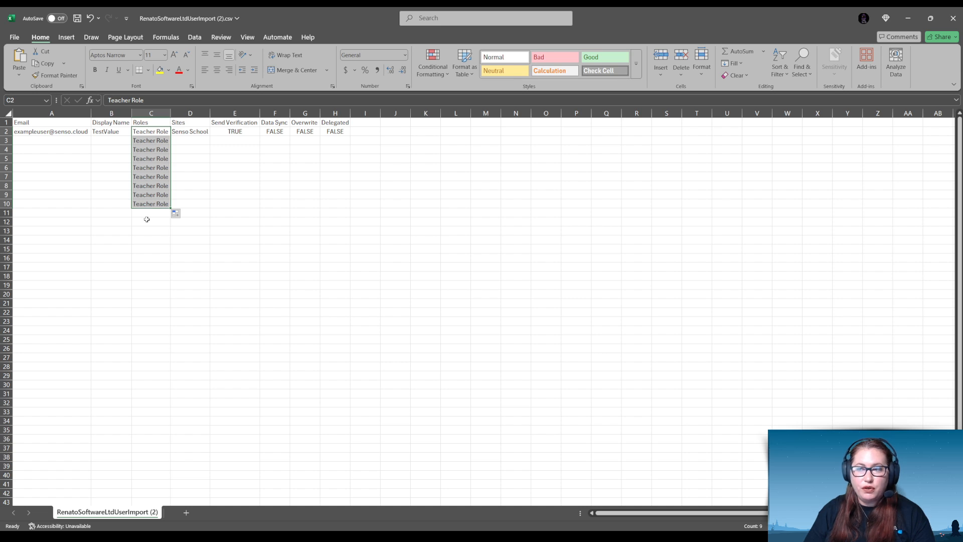
pyautogui.click(150, 213)
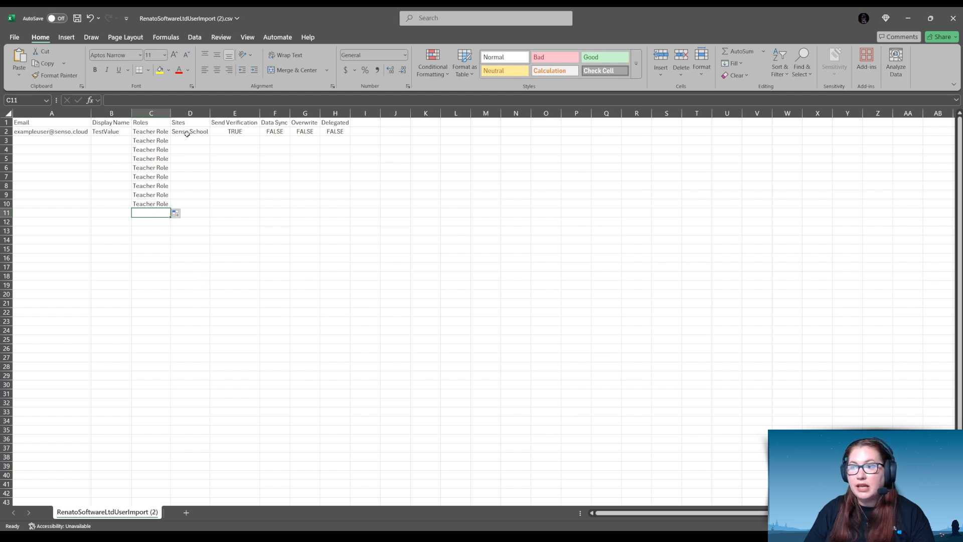
# Copy the site name "Senso US Technical Support" from the Sites list in the Senso Admin Centre
pyautogui.click(379, 535)
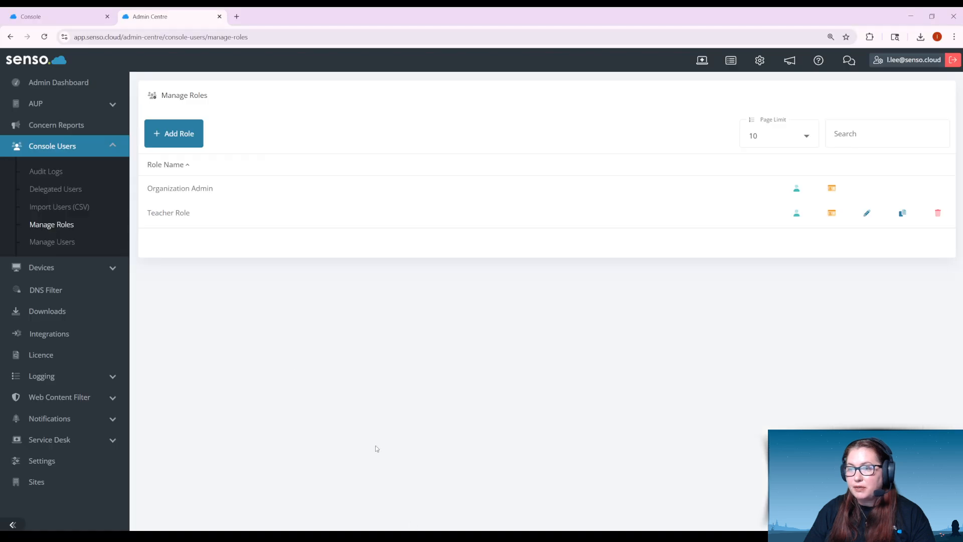
pyautogui.click(85, 486)
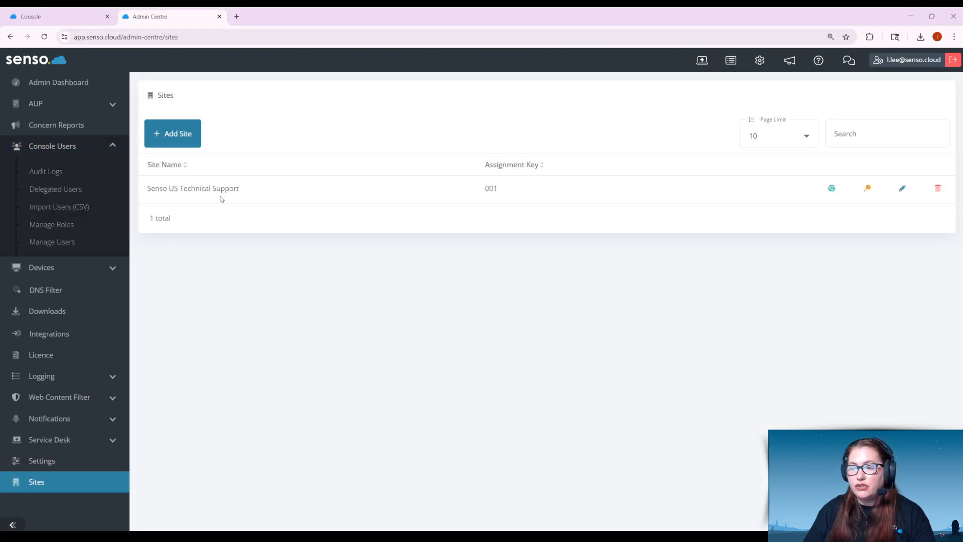
pyautogui.moveTo(239, 189); pyautogui.dragTo(148, 195)
pyautogui.rightClick(200, 193)
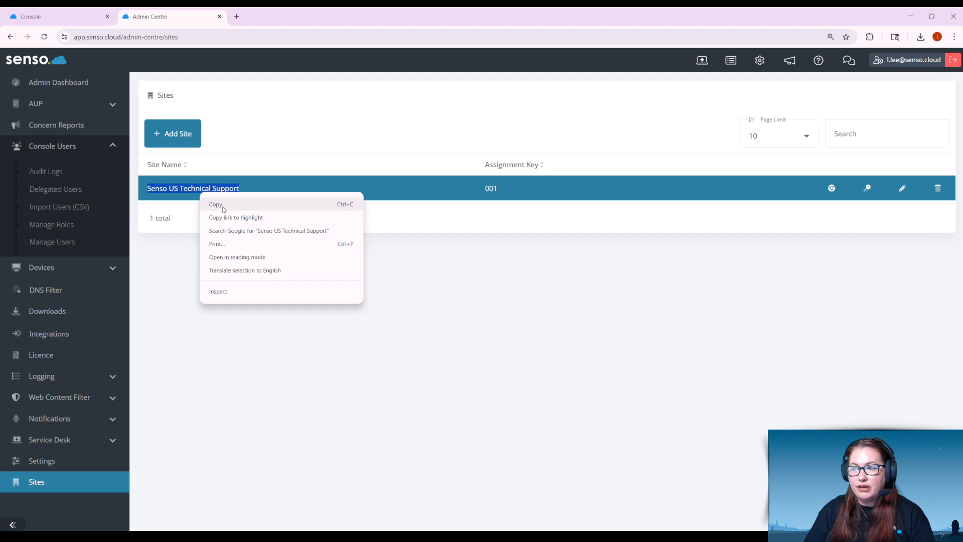
pyautogui.click(222, 206)
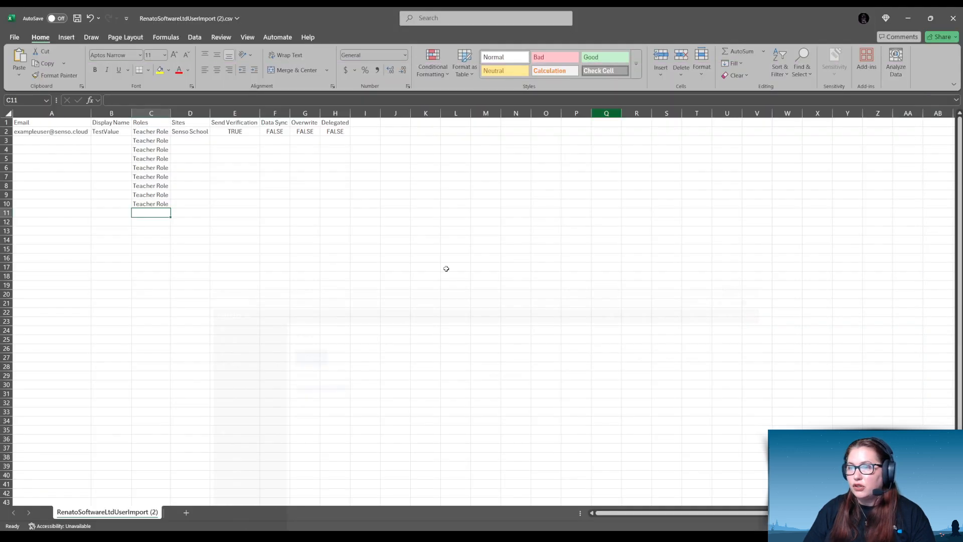
# Back in the Excel template, replace the sample site in D2 with "Senso US Technical Support" and auto-fit the Sites column
pyautogui.click(911, 16)
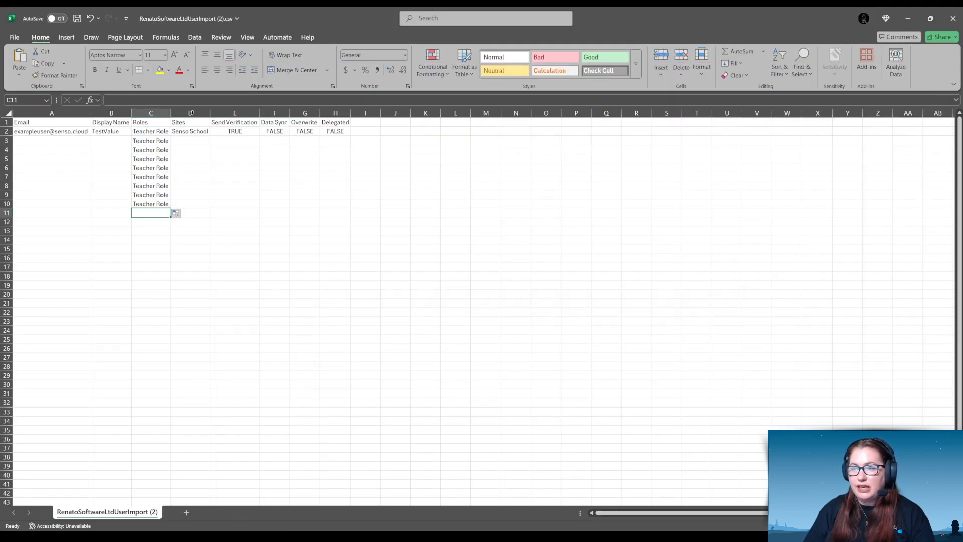
pyautogui.click(192, 133)
pyautogui.doubleClick(206, 131)
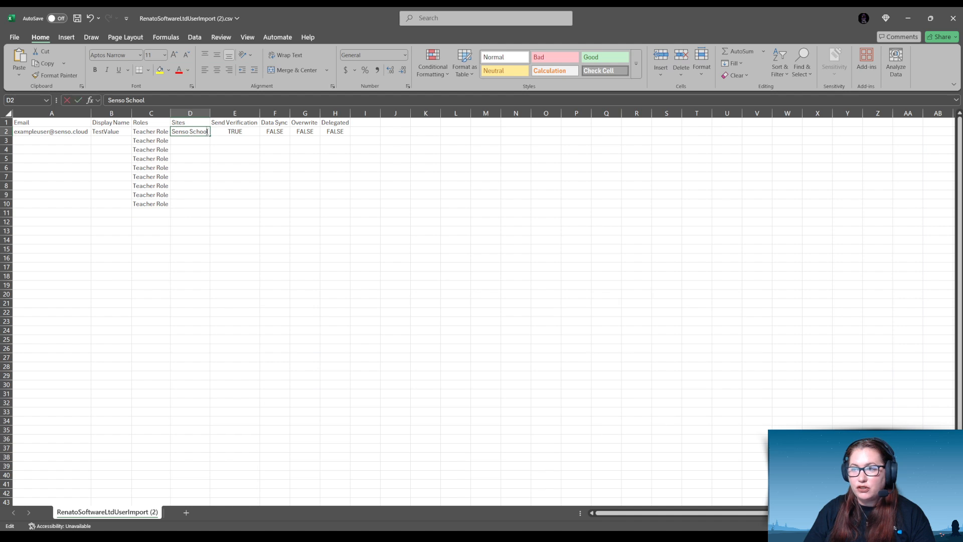
pyautogui.moveTo(209, 131); pyautogui.dragTo(172, 132)
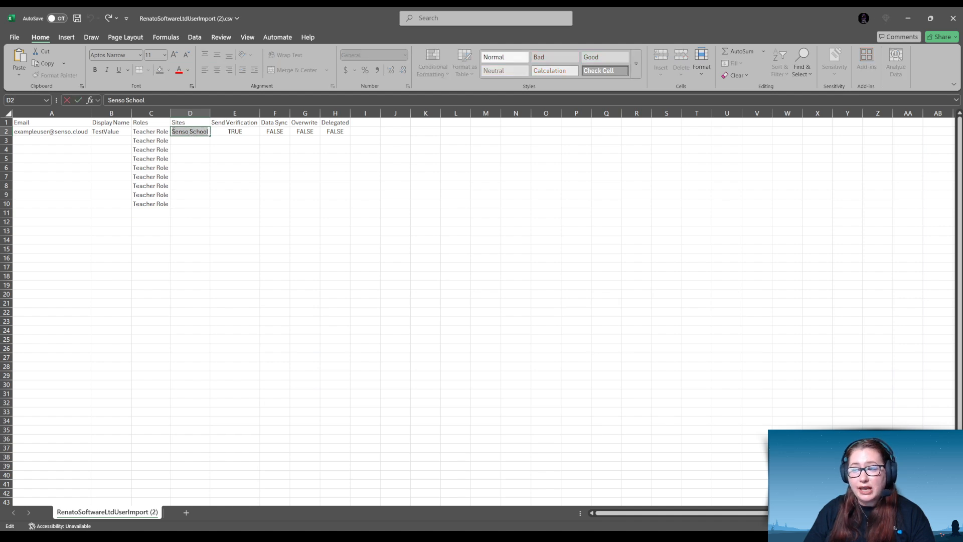
pyautogui.rightClick(188, 130)
pyautogui.click(211, 180)
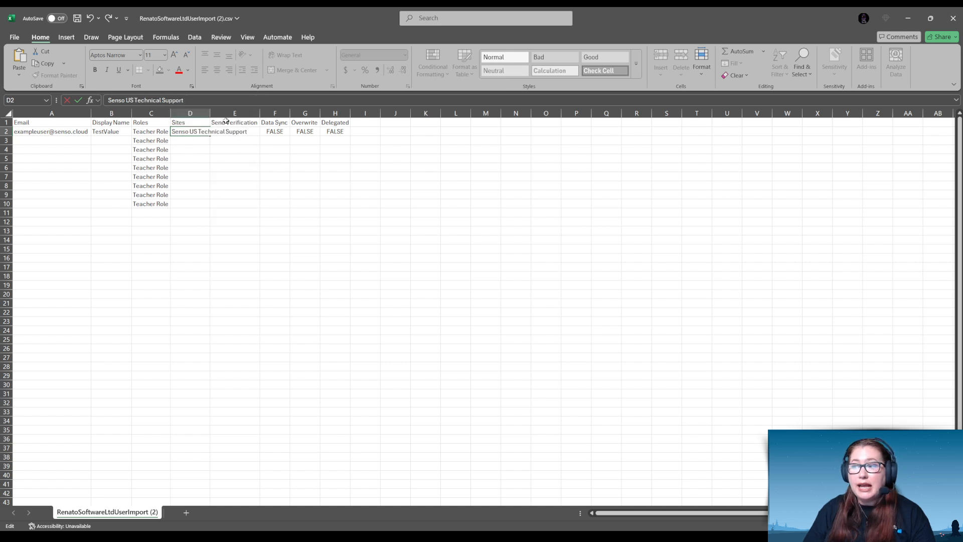
pyautogui.click(208, 113)
pyautogui.doubleClick(210, 113)
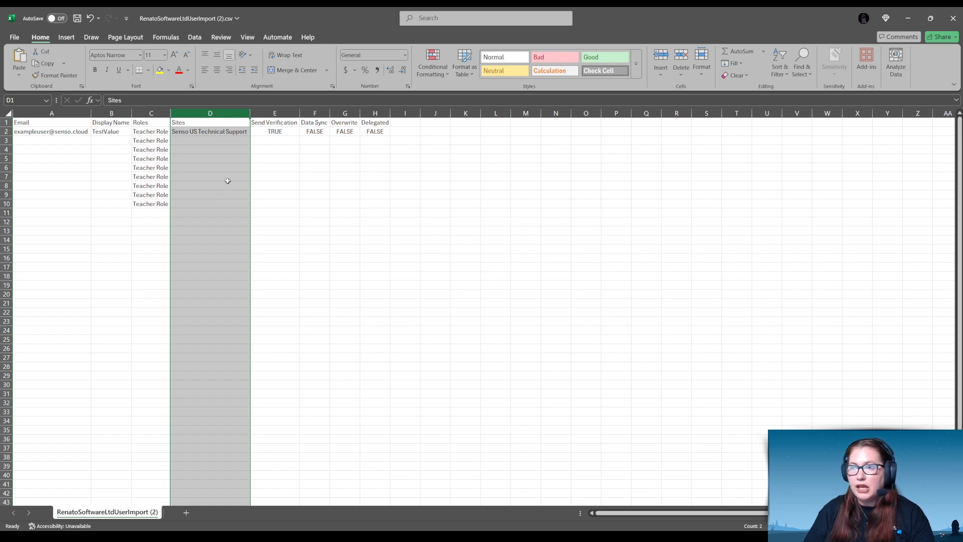
# Clear the site name from D2 so the Sites value is blank
pyautogui.doubleClick(236, 131)
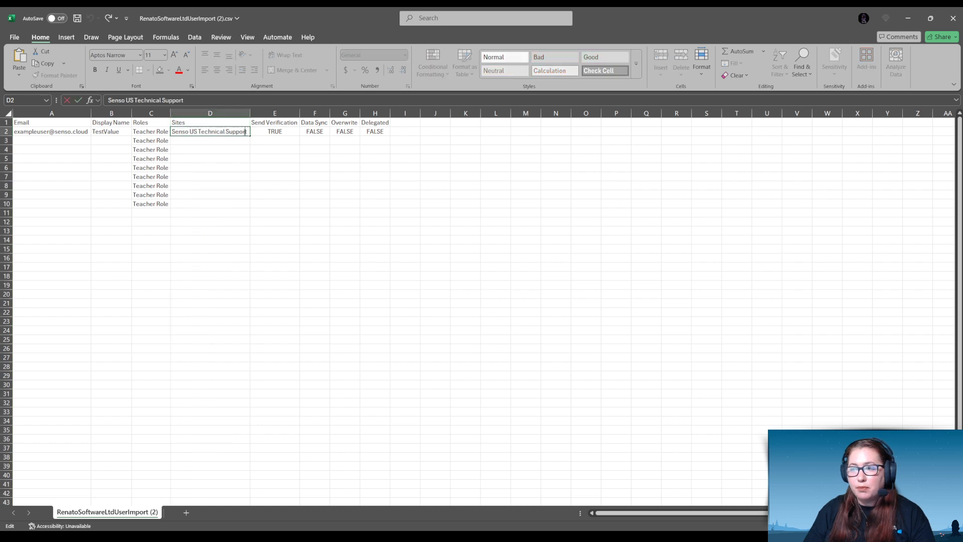
pyautogui.moveTo(246, 131); pyautogui.dragTo(172, 132)
pyautogui.press('BackSpace')
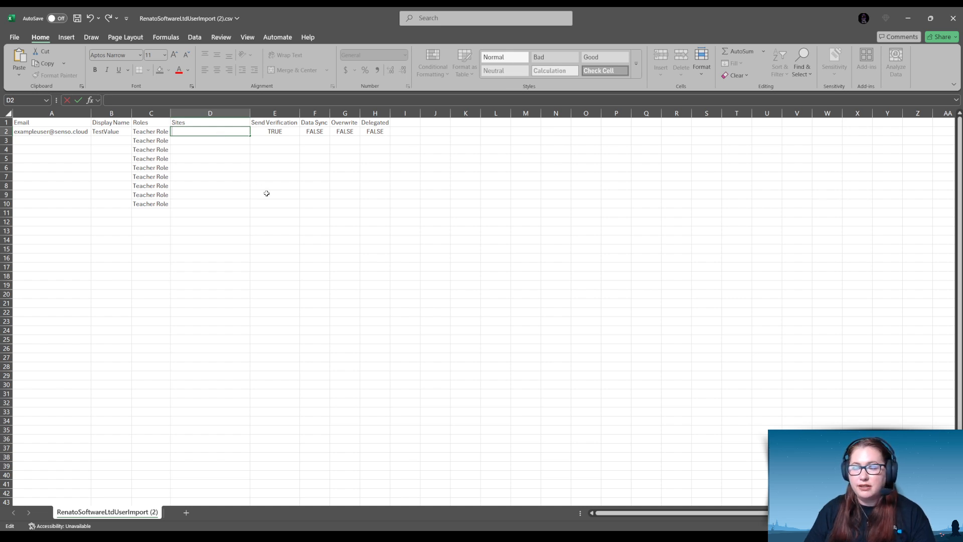
# Set the Send Verification value in E2 to FALSE
pyautogui.doubleClick(288, 132)
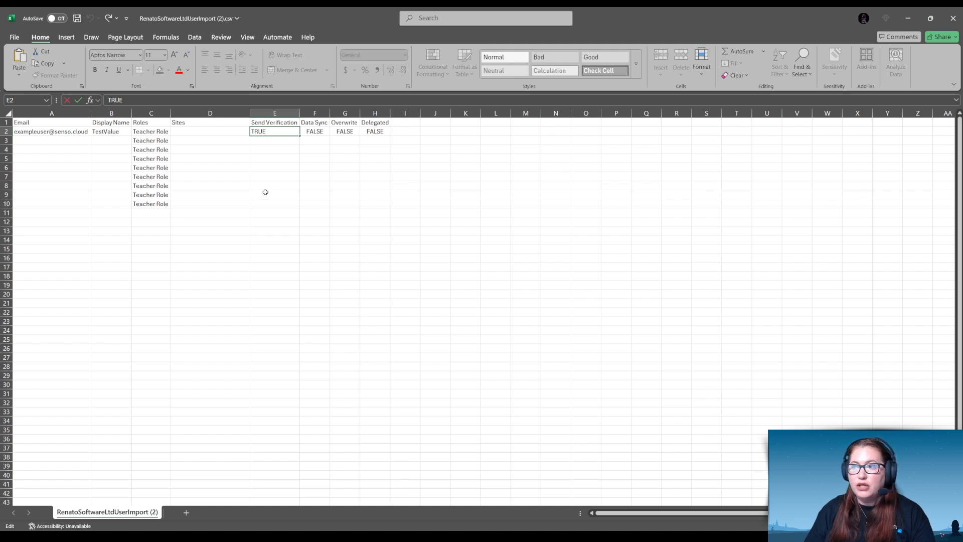
pyautogui.moveTo(268, 131); pyautogui.dragTo(245, 131)
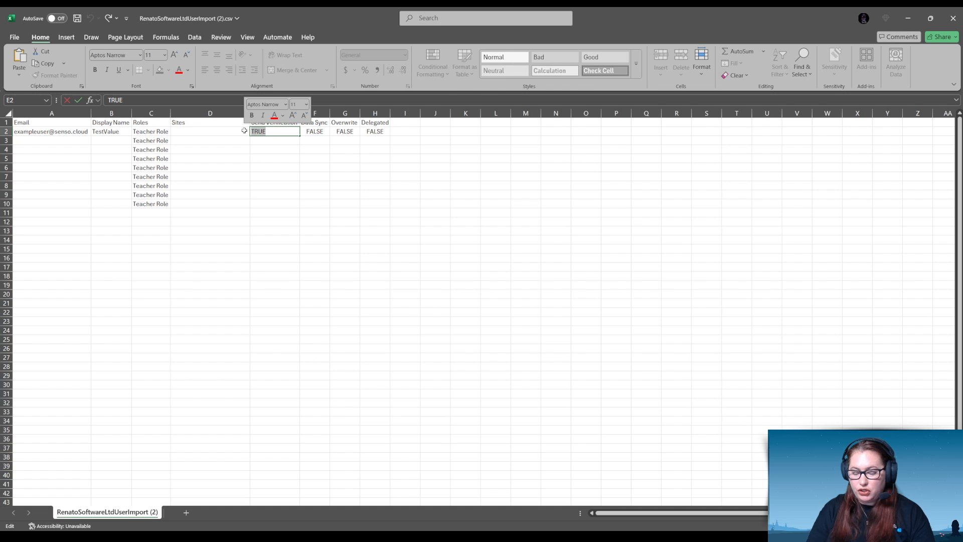
pyautogui.write('FALSE')
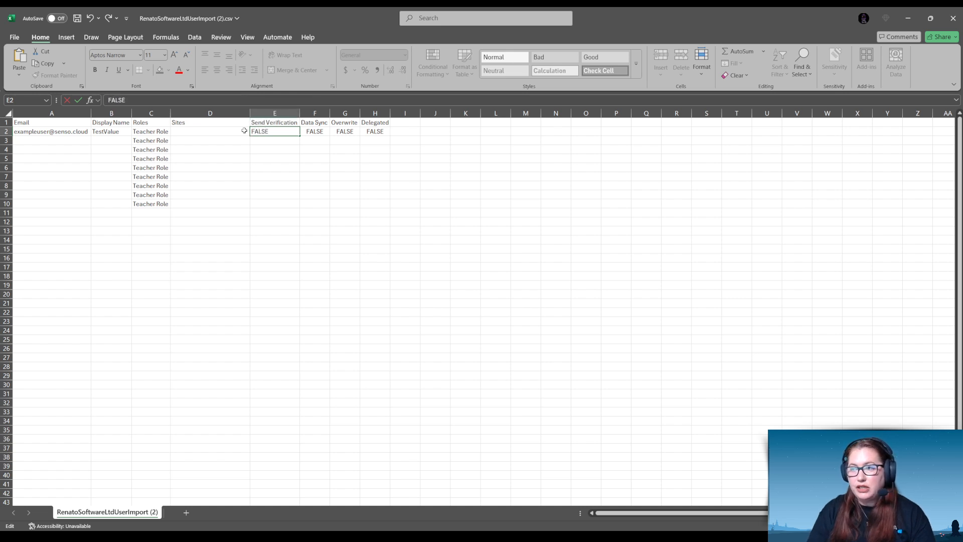
pyautogui.click(275, 142)
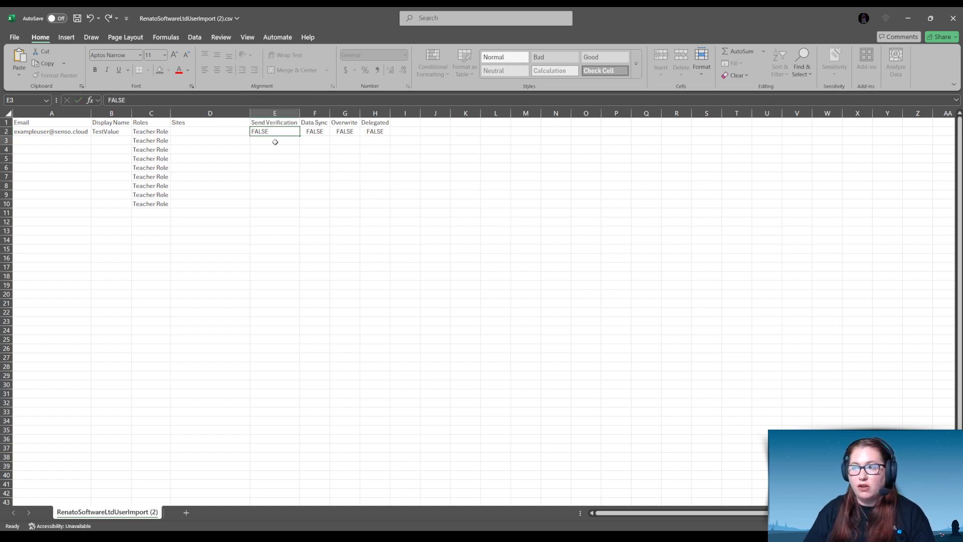
# Set the Data Sync value in F2 to TRUE
pyautogui.click(321, 132)
pyautogui.doubleClick(323, 132)
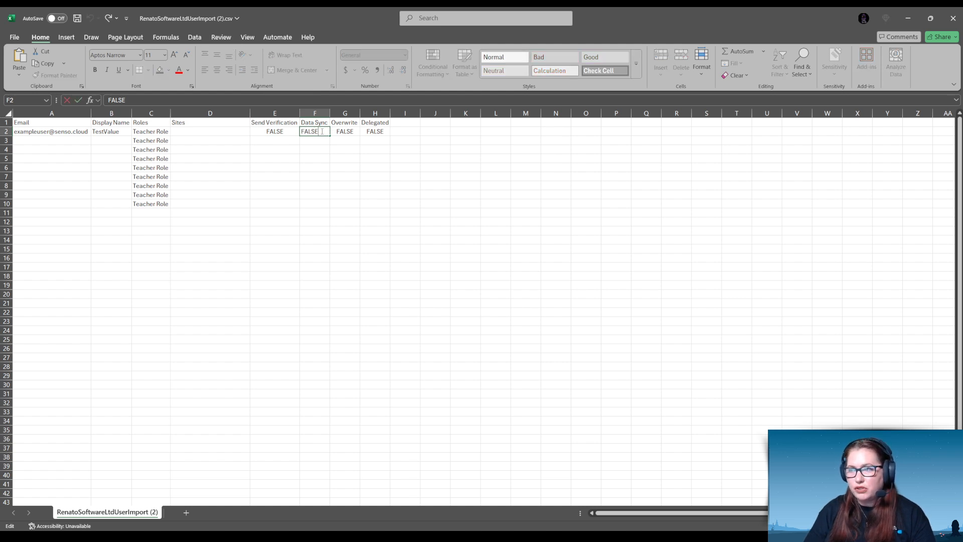
pyautogui.moveTo(322, 131); pyautogui.dragTo(298, 132)
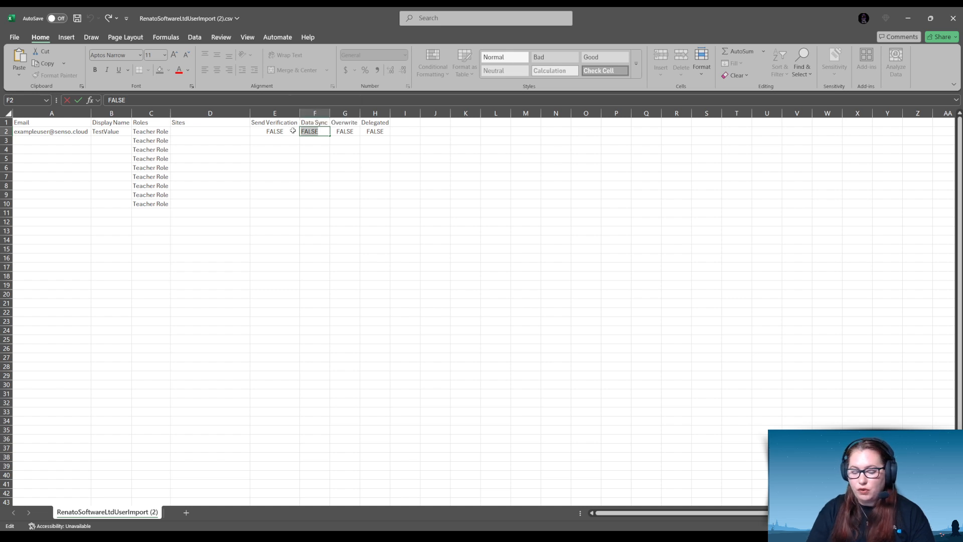
pyautogui.write('TRUE')
pyautogui.click(309, 143)
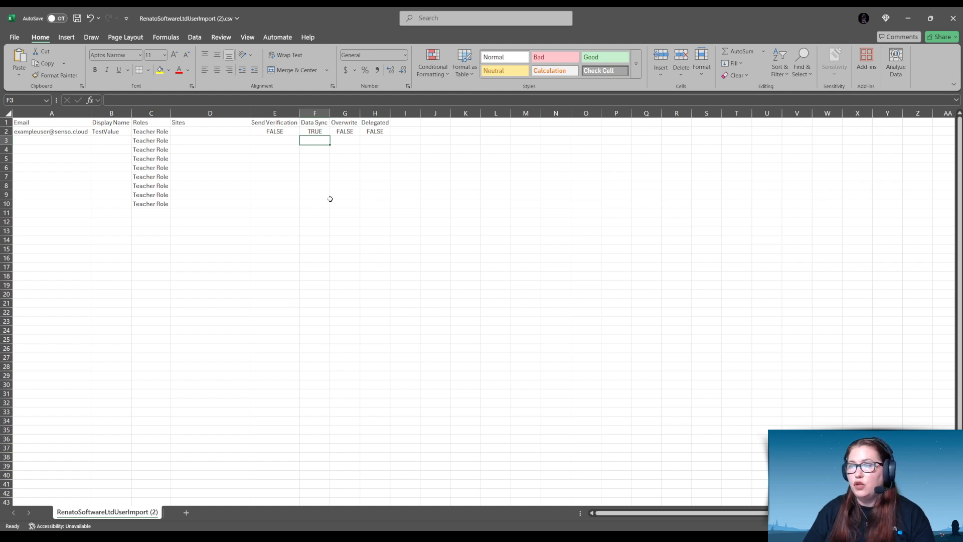
# Fill the Send Verification, Data Sync, Overwrite and Delegated values from row 2 down to row 15
pyautogui.doubleClick(348, 131)
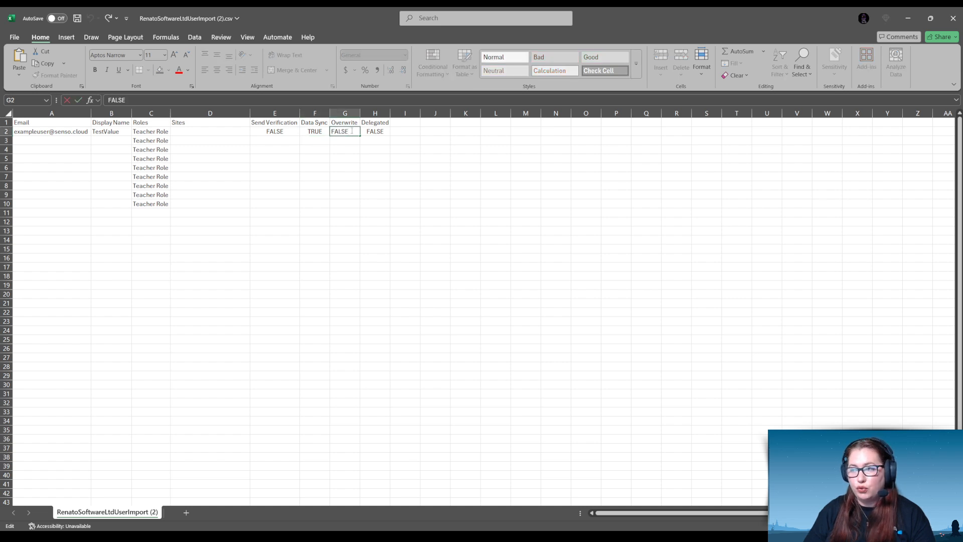
pyautogui.click(386, 130)
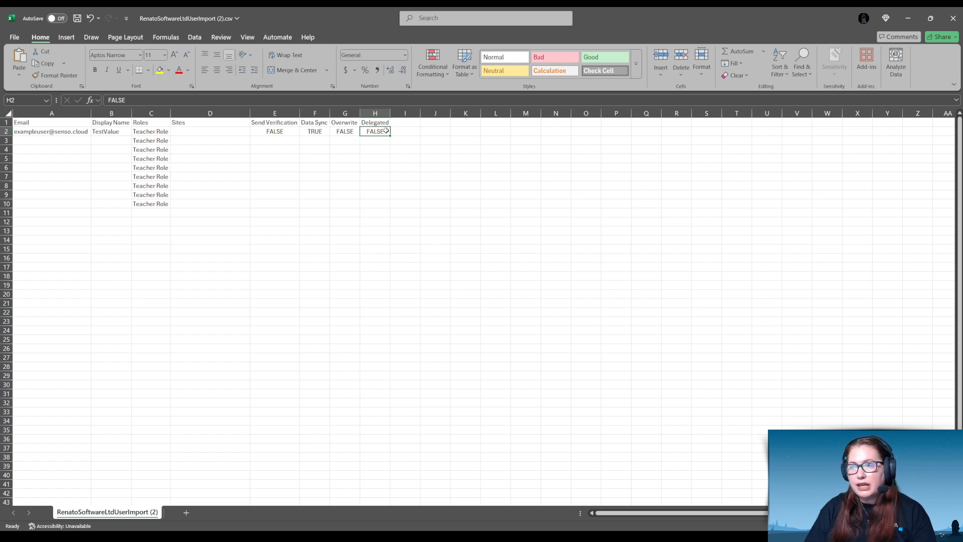
pyautogui.click(277, 133)
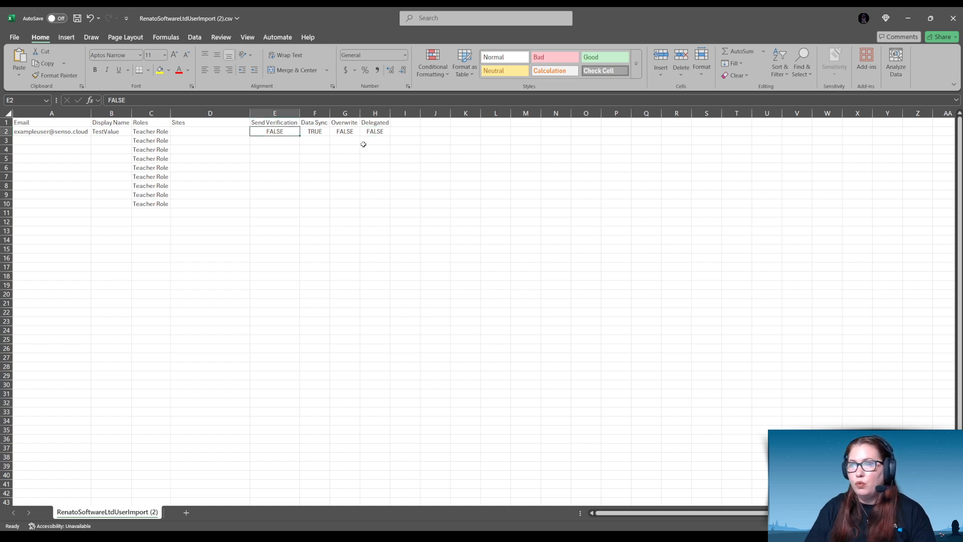
pyautogui.keyDown('shift'); pyautogui.click(380, 133); pyautogui.keyUp('shift')
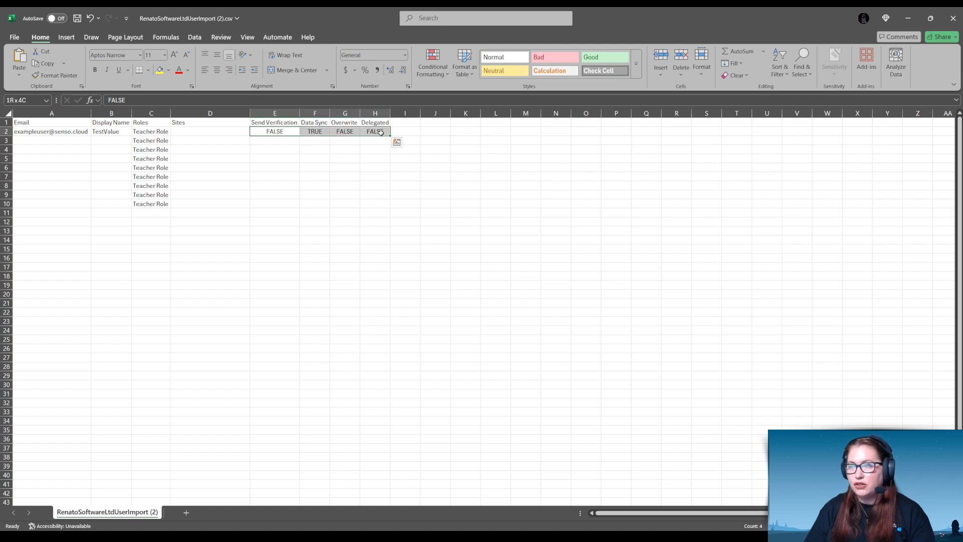
pyautogui.moveTo(391, 136); pyautogui.dragTo(390, 253)
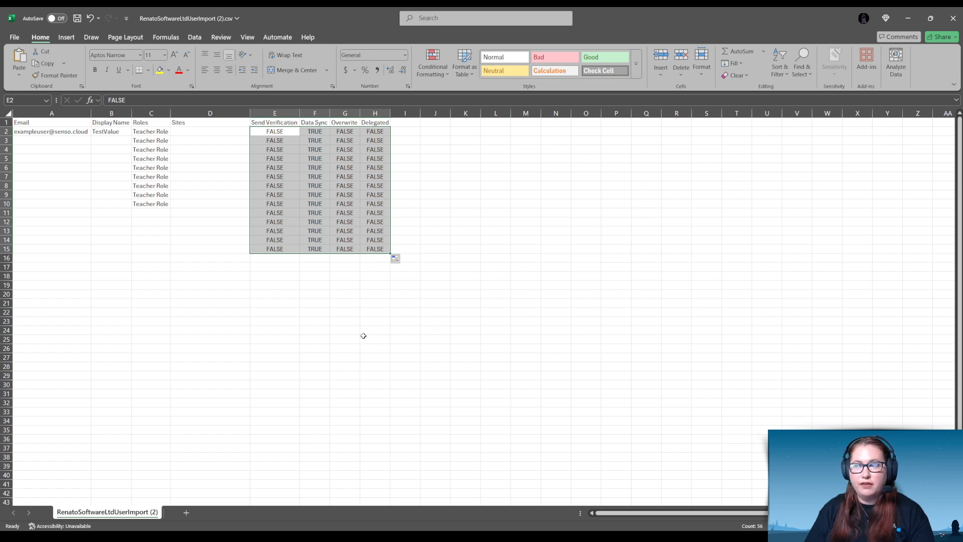
pyautogui.click(353, 320)
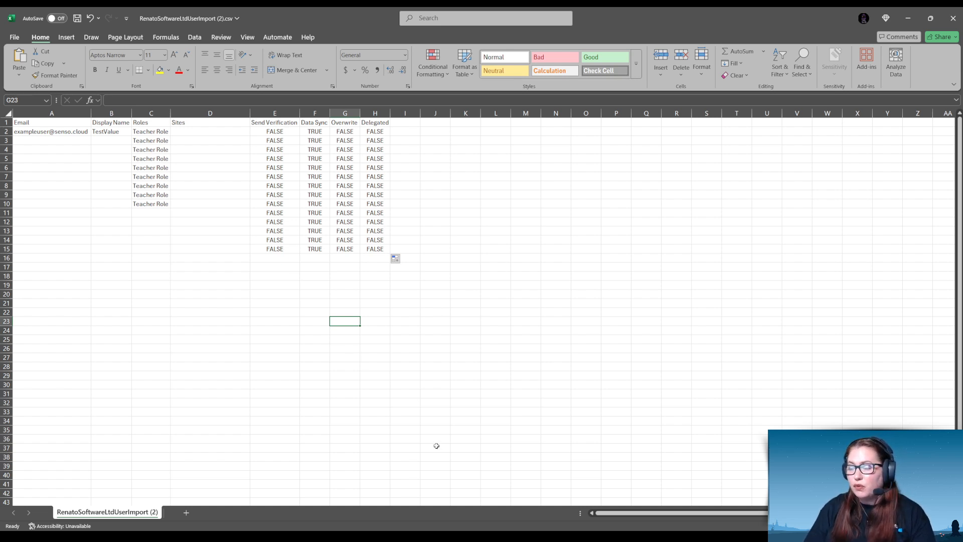
# Switch to the Senso Admin Centre and preview the user import of "RenatoSoftwareLtdUserImport (2).csv", closing the preview without uploading
pyautogui.hotkey('alt', 'Tab')
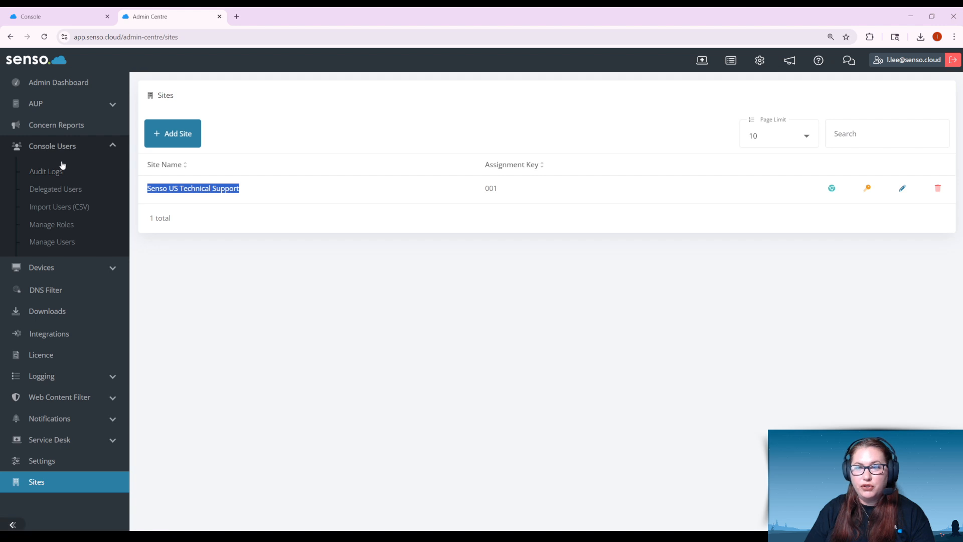
pyautogui.click(66, 208)
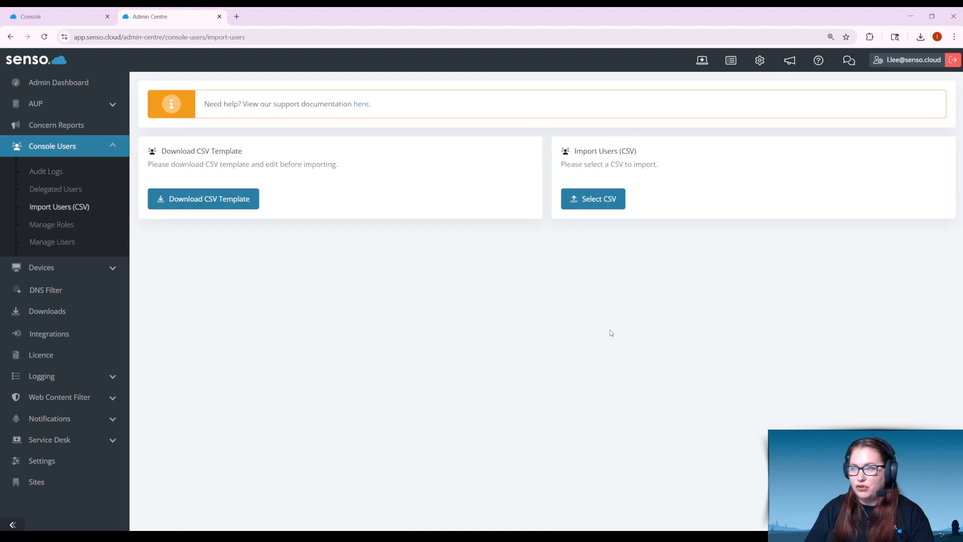
pyautogui.click(597, 200)
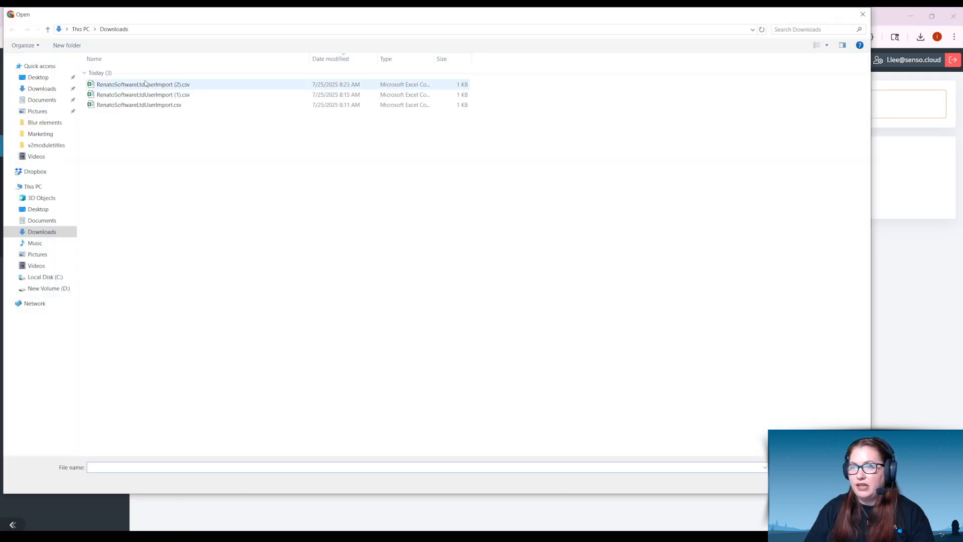
pyautogui.click(146, 85)
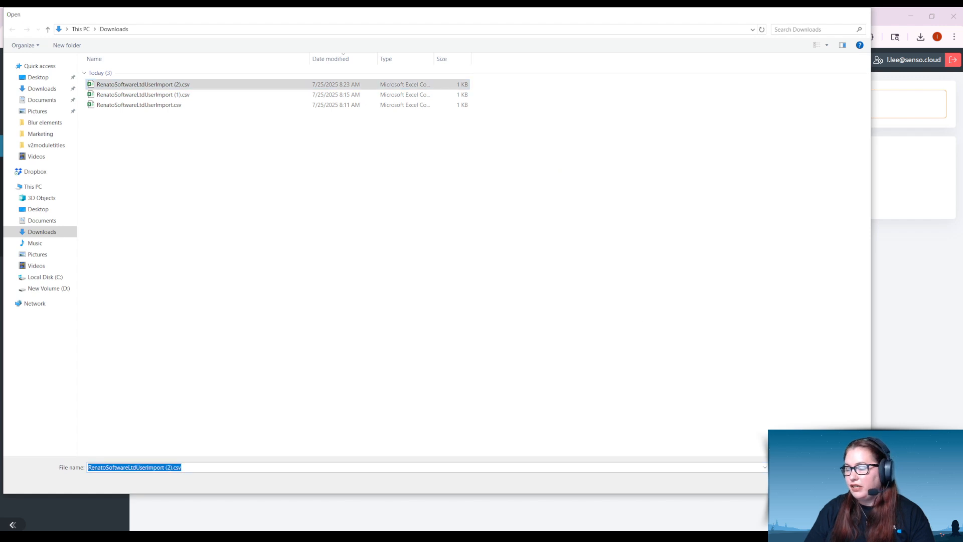
pyautogui.press('Return')
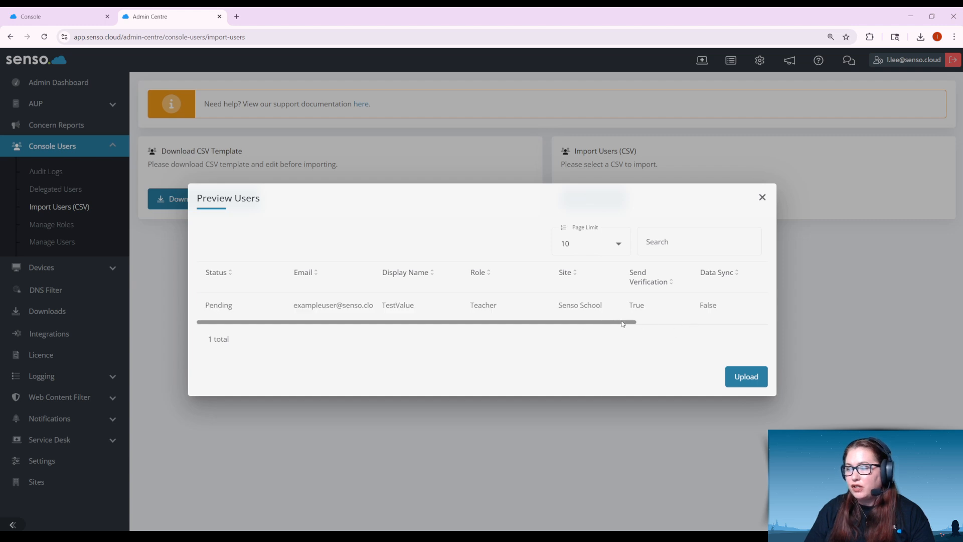
pyautogui.moveTo(600, 323); pyautogui.dragTo(351, 324)
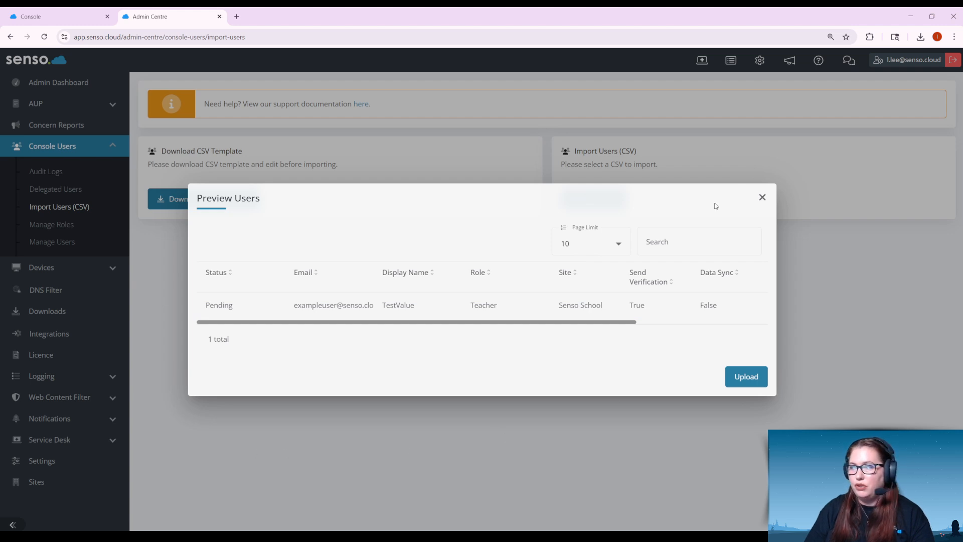
pyautogui.click(762, 198)
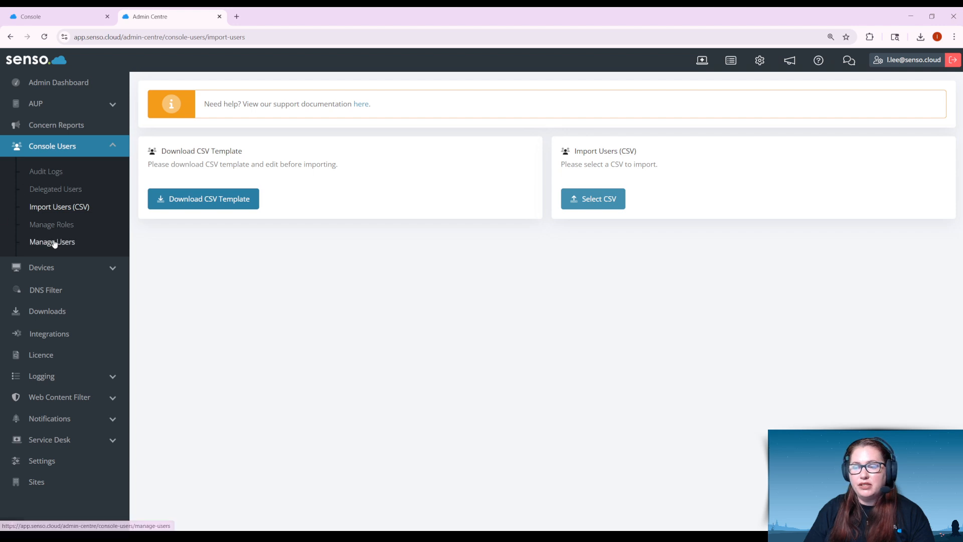